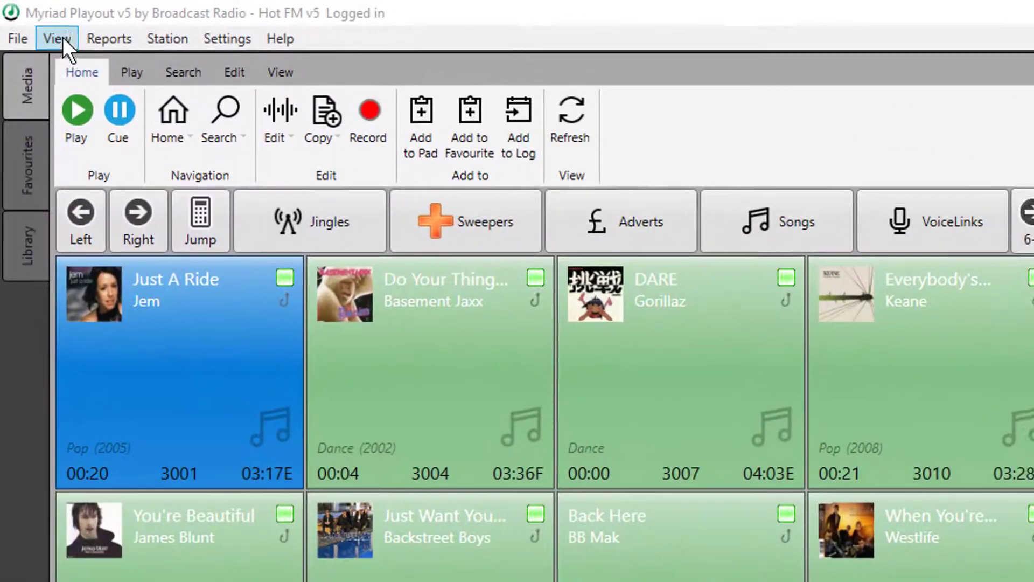
Step: Bring up the display and layout options menu showing the Voice Tracking layout
{"action": "left_click", "coordinate": [56, 38]}
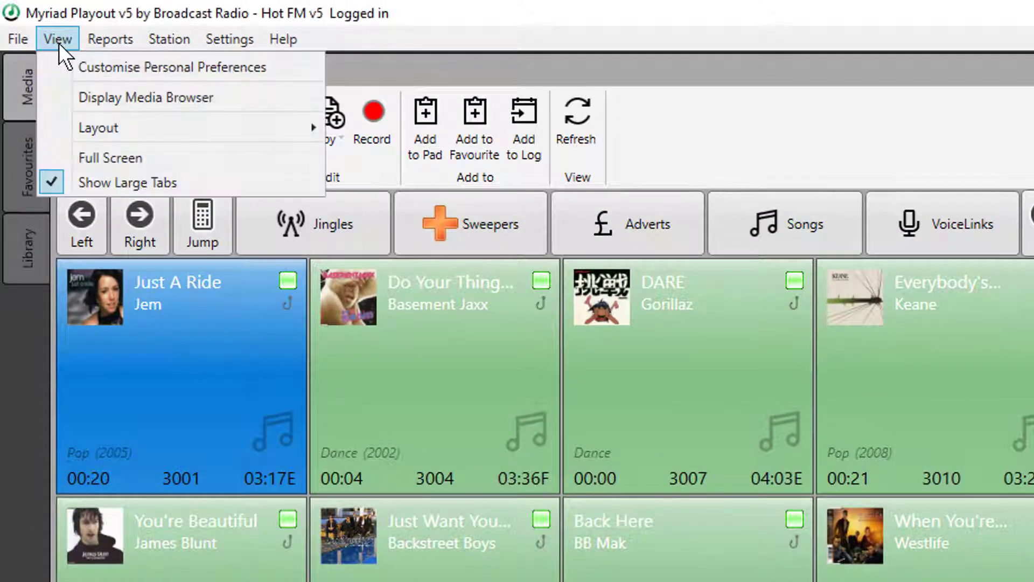
{"action": "mouse_move", "coordinate": [95, 124]}
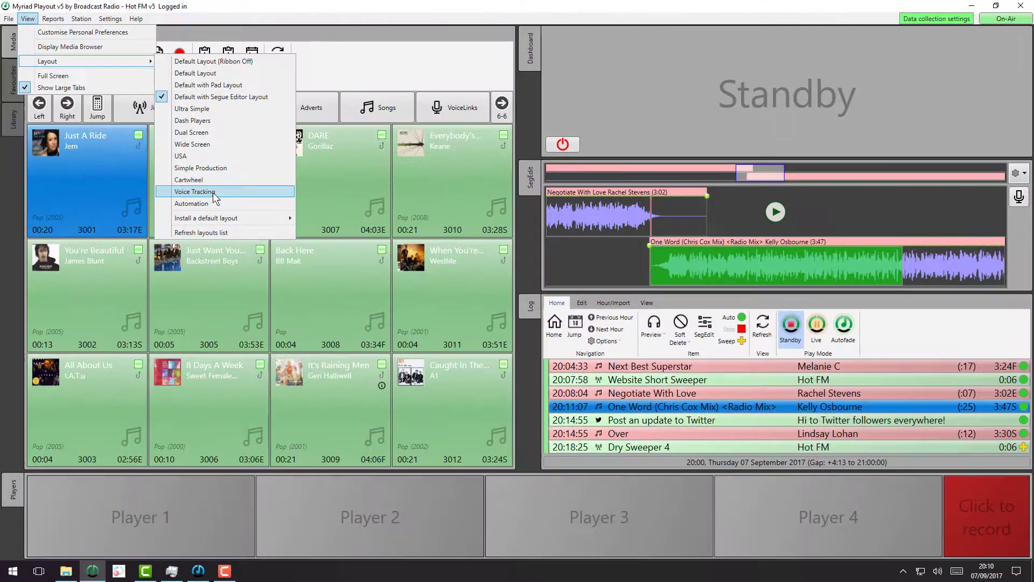
Step: Switch to the Voice Tracking layout and start One Word earlier under Negotiate With Love
{"action": "left_click", "coordinate": [213, 194]}
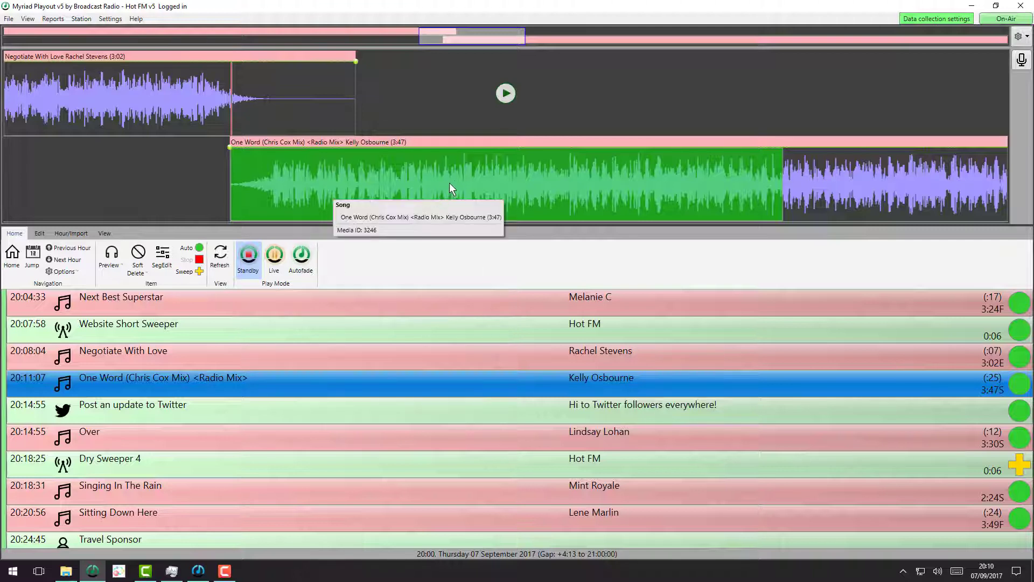
{"action": "left_click_drag", "start_coordinate": [454, 169], "coordinate": [431, 185]}
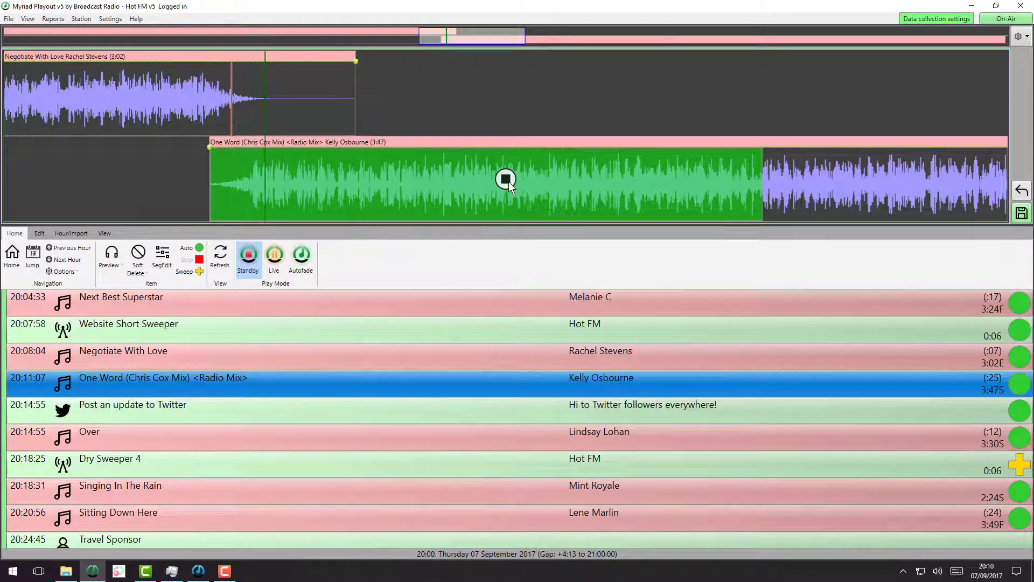
{"action": "left_click", "coordinate": [508, 182]}
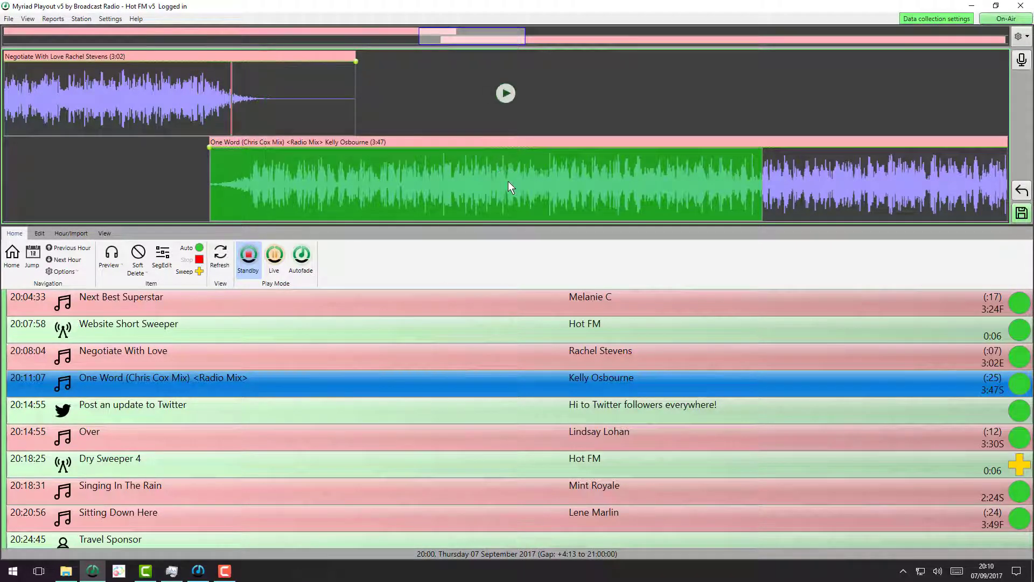
Step: Fade Negotiate With Love's volume down to silence at its end and preview the segue
{"action": "left_click", "coordinate": [203, 62]}
{"action": "left_click_drag", "start_coordinate": [248, 62], "coordinate": [243, 117]}
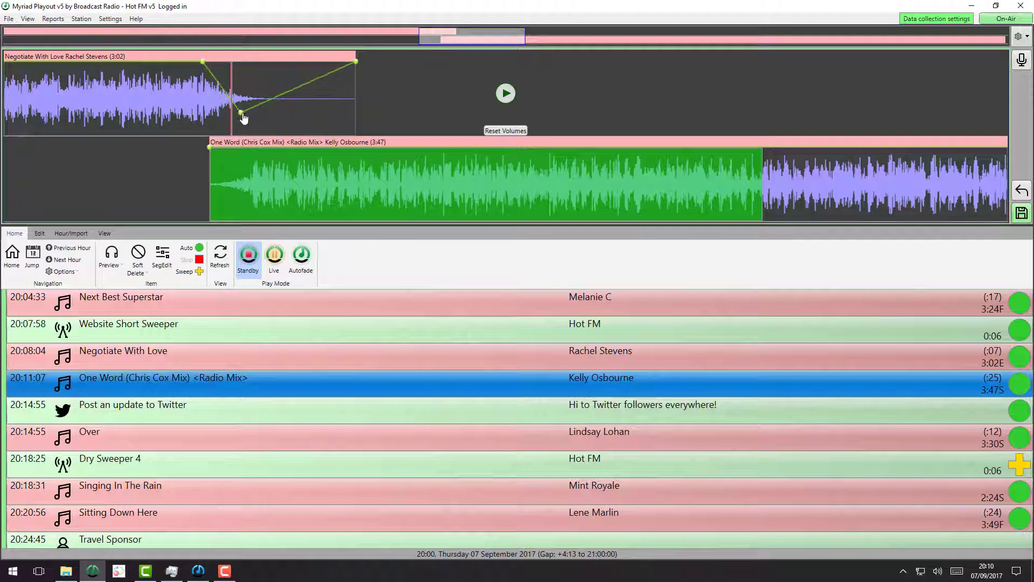
{"action": "left_click_drag", "start_coordinate": [360, 82], "coordinate": [349, 160]}
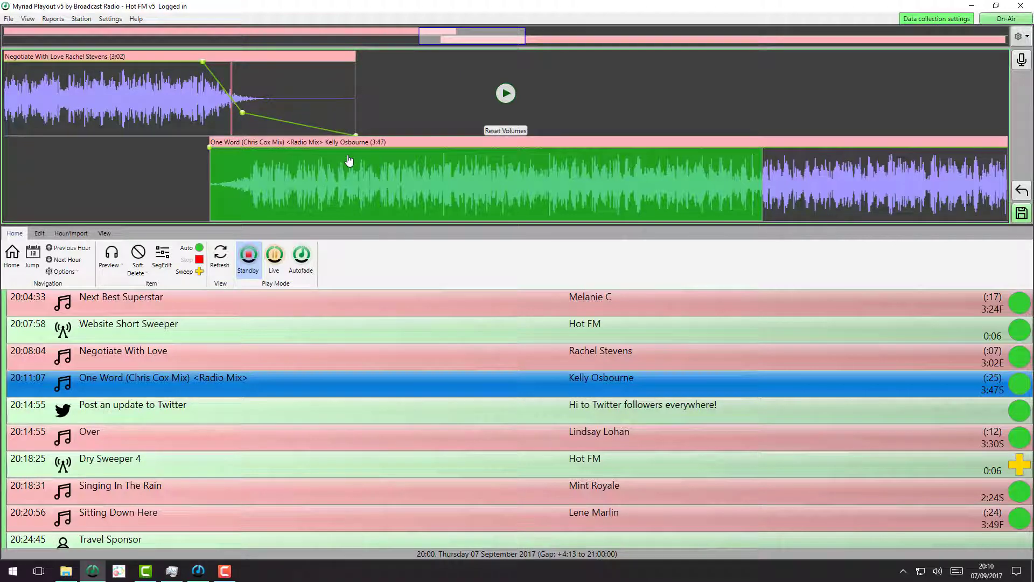
{"action": "left_click", "coordinate": [506, 94]}
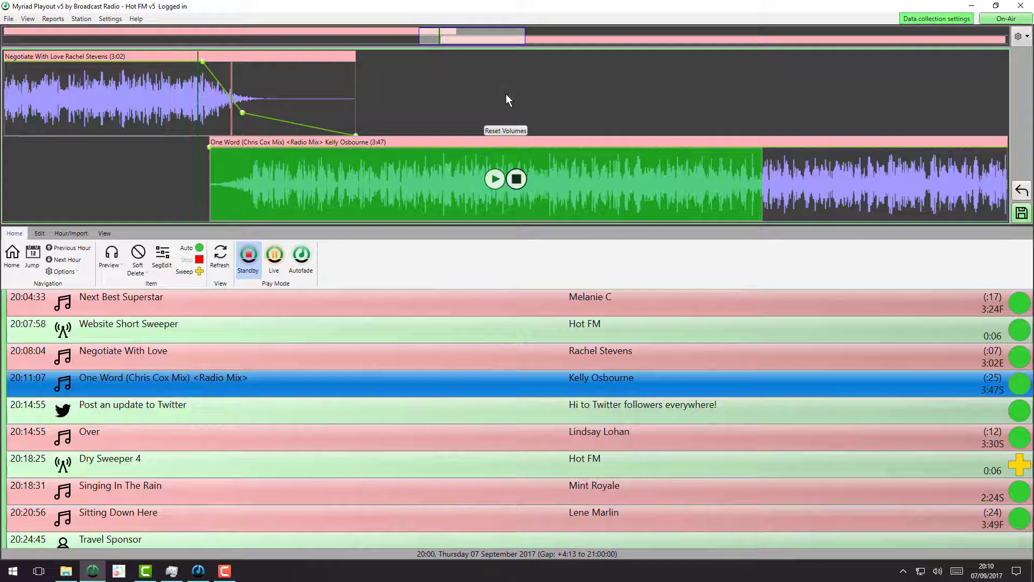
{"action": "left_click", "coordinate": [506, 179]}
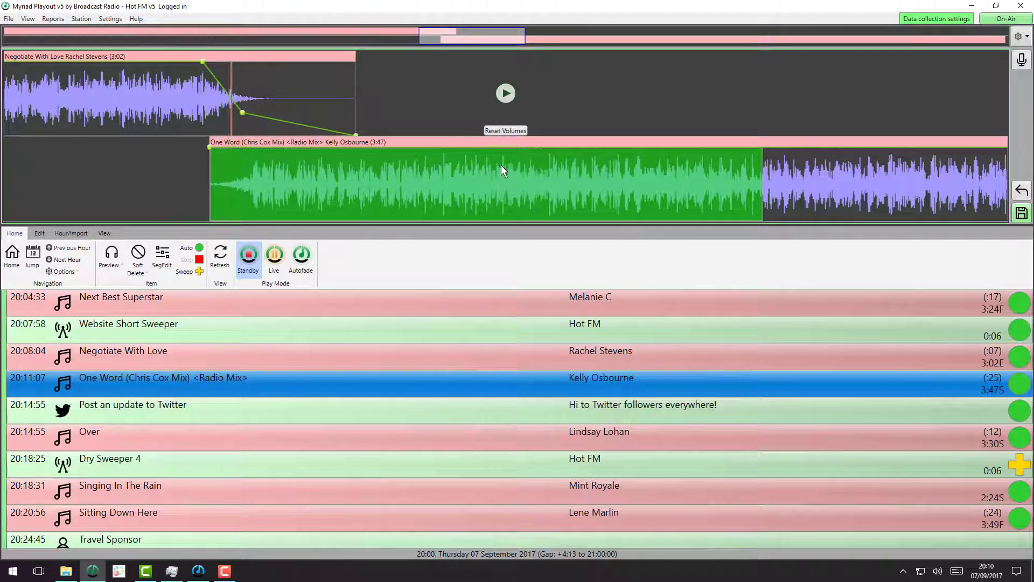
Step: Save the edited segue and move down the log to the Sitting Down Here segue
{"action": "left_click", "coordinate": [1023, 214]}
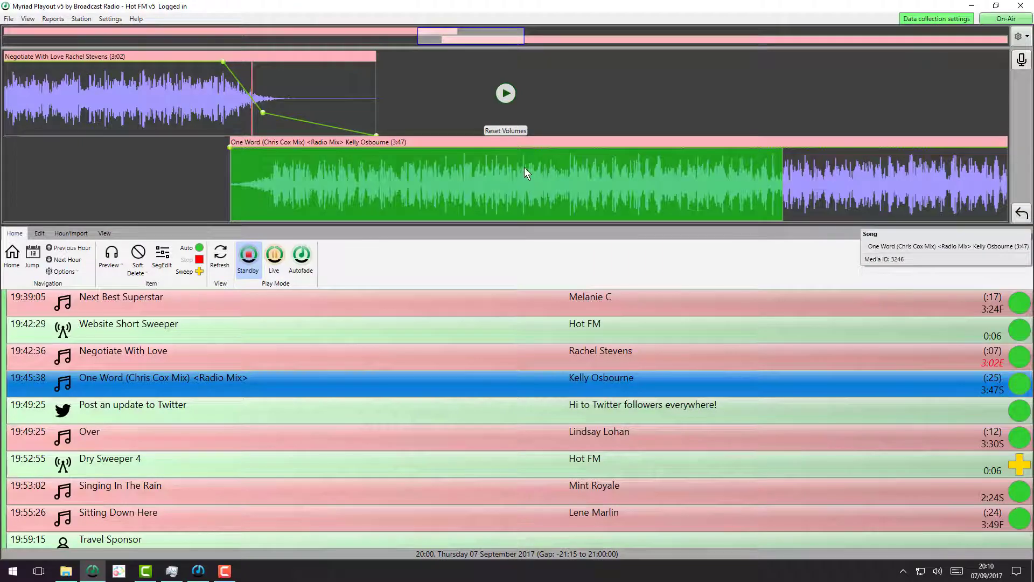
{"action": "key", "text": "Down"}
{"action": "key", "text": "Down"}
{"action": "key", "text": "Down"}
{"action": "key", "text": "Down"}
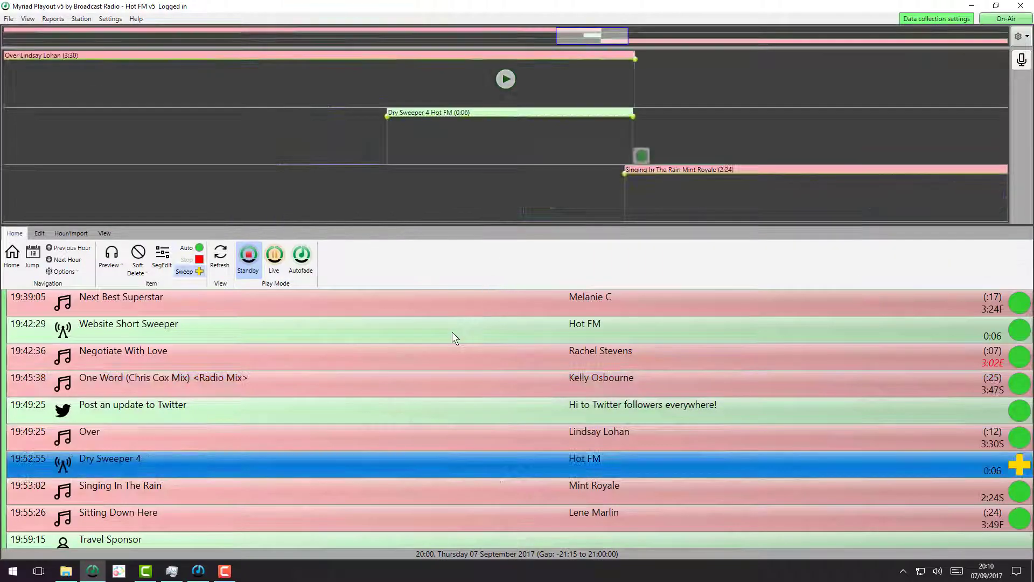
{"action": "key", "text": "Down"}
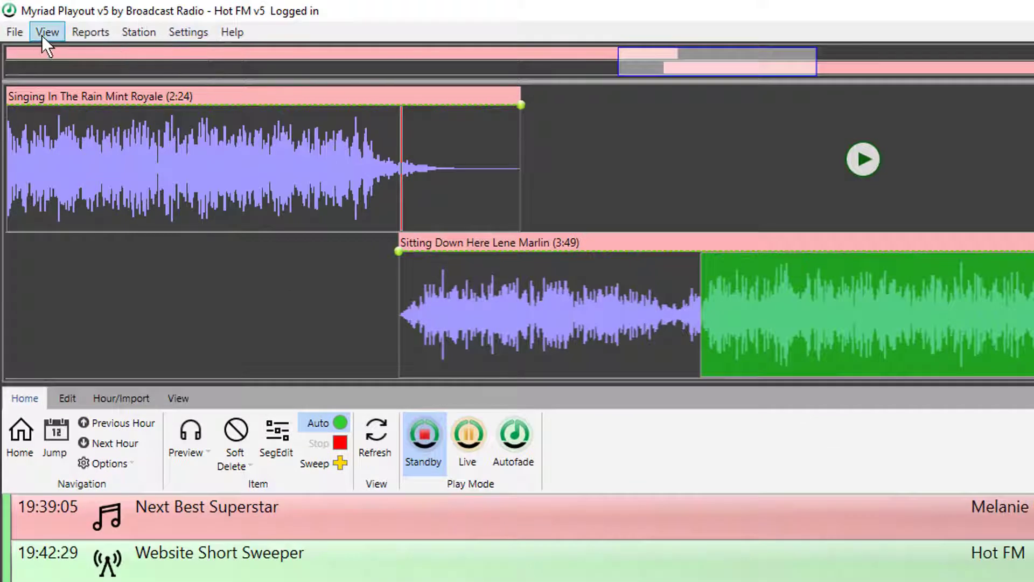
Step: Show the media browser on the right and insert Dry Sweeper 3 into the segue
{"action": "left_click", "coordinate": [44, 36]}
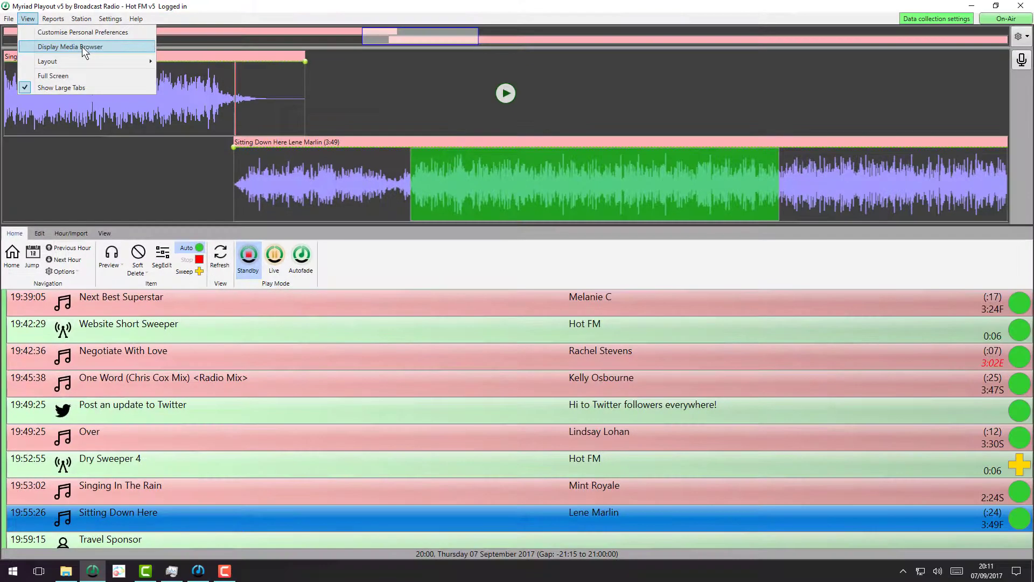
{"action": "left_click", "coordinate": [140, 80]}
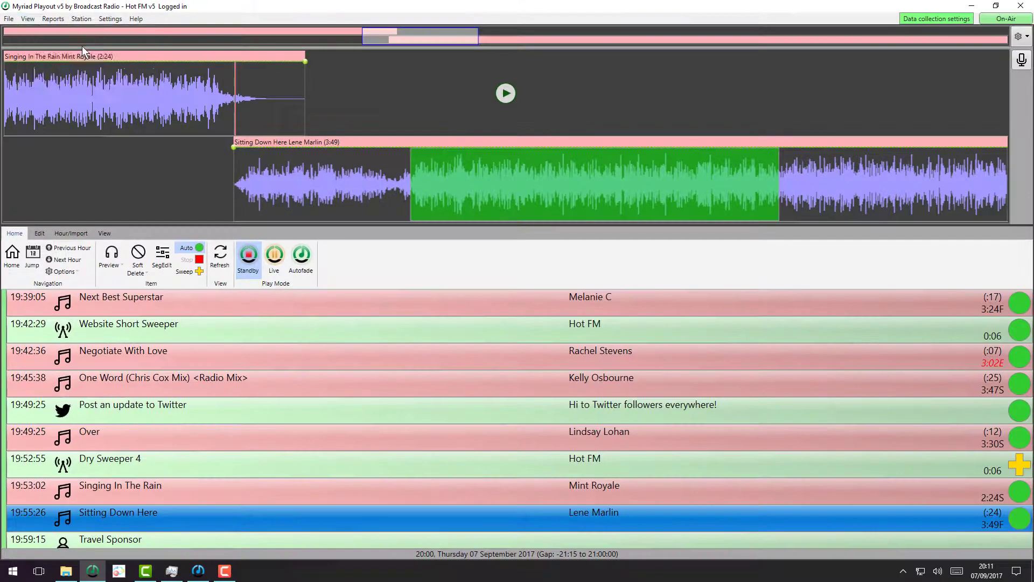
{"action": "left_click_drag", "start_coordinate": [501, 105], "coordinate": [851, 80]}
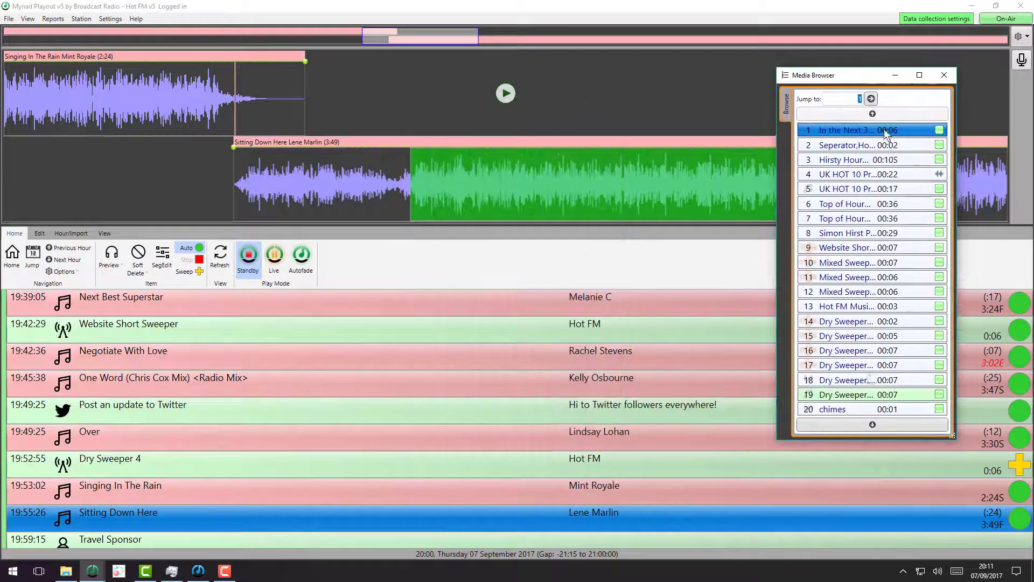
{"action": "left_click", "coordinate": [843, 365]}
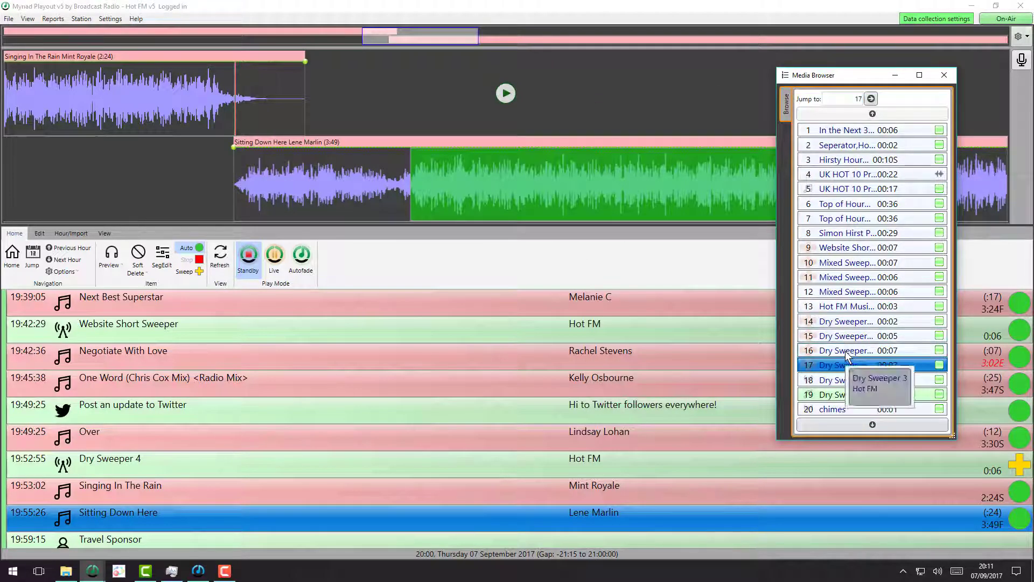
{"action": "left_click", "coordinate": [849, 351]}
{"action": "left_click_drag", "start_coordinate": [856, 349], "coordinate": [280, 157]}
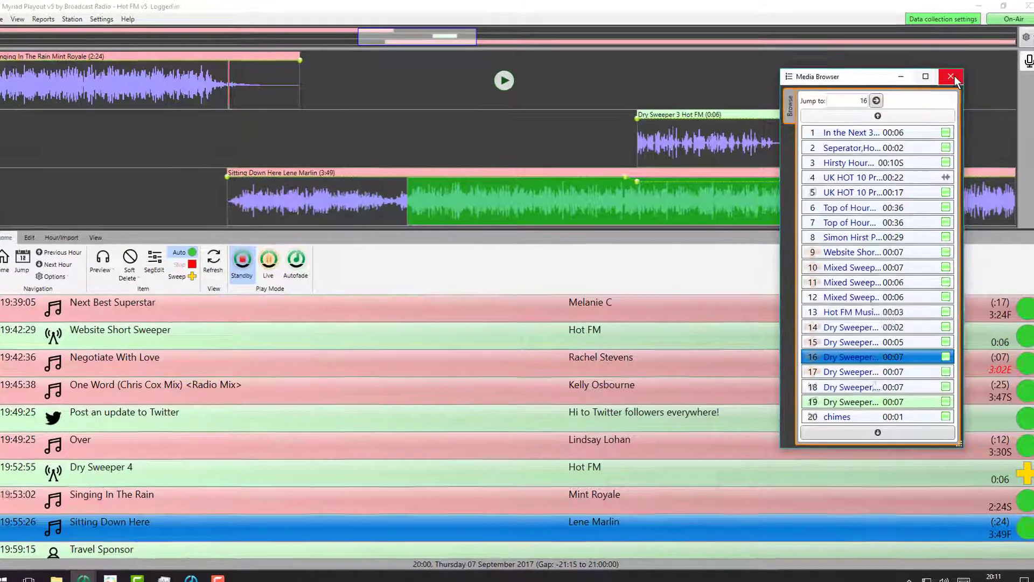
Step: Close the media browser and slide Dry Sweeper 3 earlier in the segue
{"action": "left_click", "coordinate": [945, 75]}
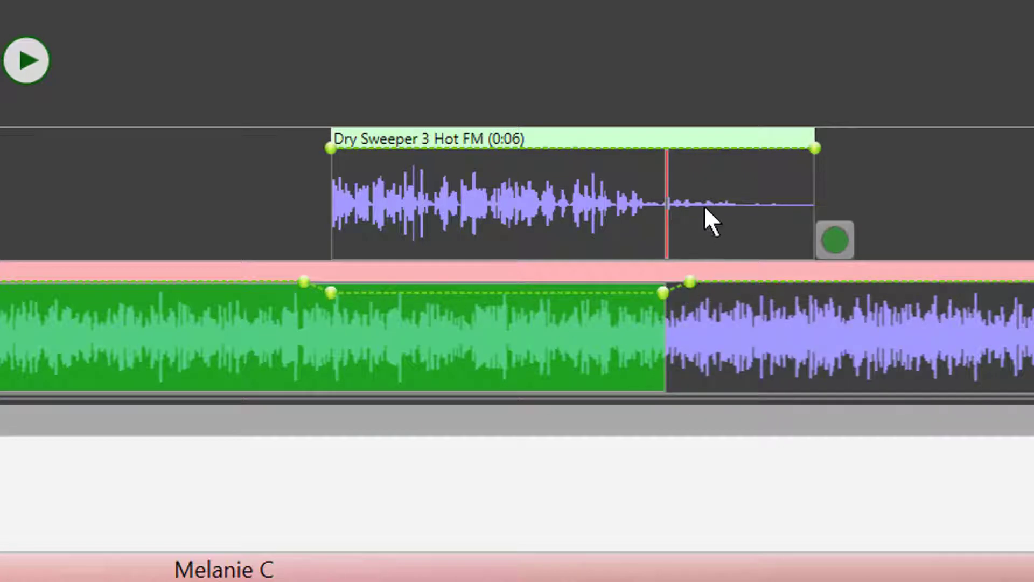
{"action": "left_click_drag", "start_coordinate": [648, 152], "coordinate": [316, 183]}
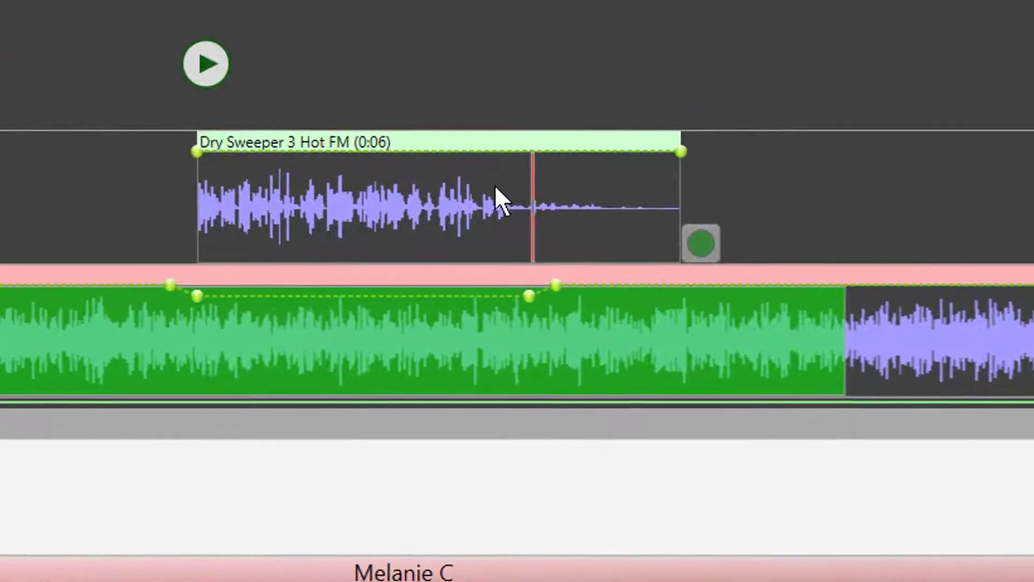
{"action": "left_click_drag", "start_coordinate": [494, 186], "coordinate": [399, 260]}
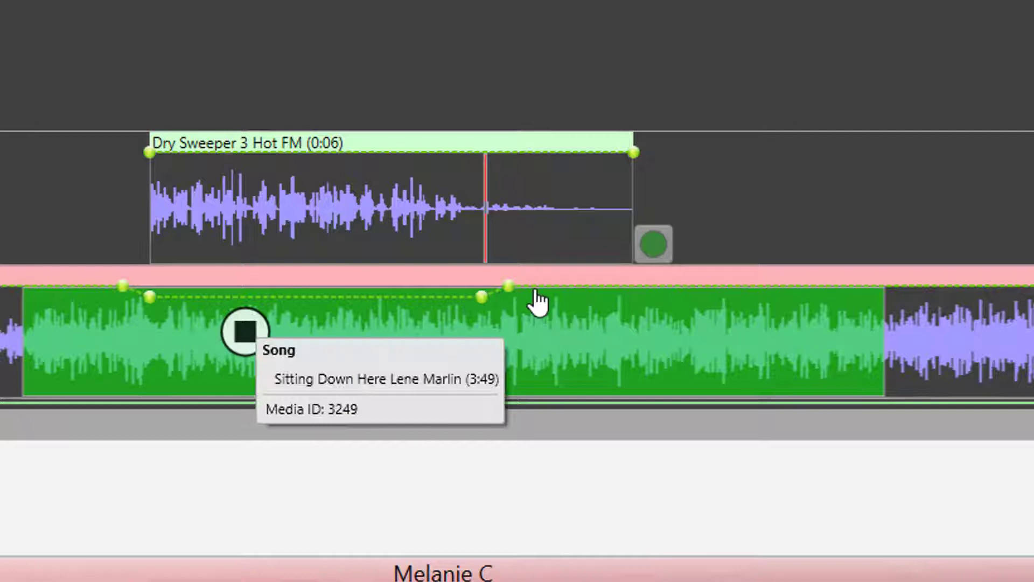
Step: Lower Sitting Down Here's volume for the length of the sweeper and stop the preview
{"action": "left_click_drag", "start_coordinate": [150, 296], "coordinate": [162, 311]}
{"action": "mouse_move", "coordinate": [480, 297]}
{"action": "left_mouse_down"}
{"action": "mouse_move", "coordinate": [480, 325]}
{"action": "mouse_move", "coordinate": [472, 316]}
{"action": "left_mouse_up"}
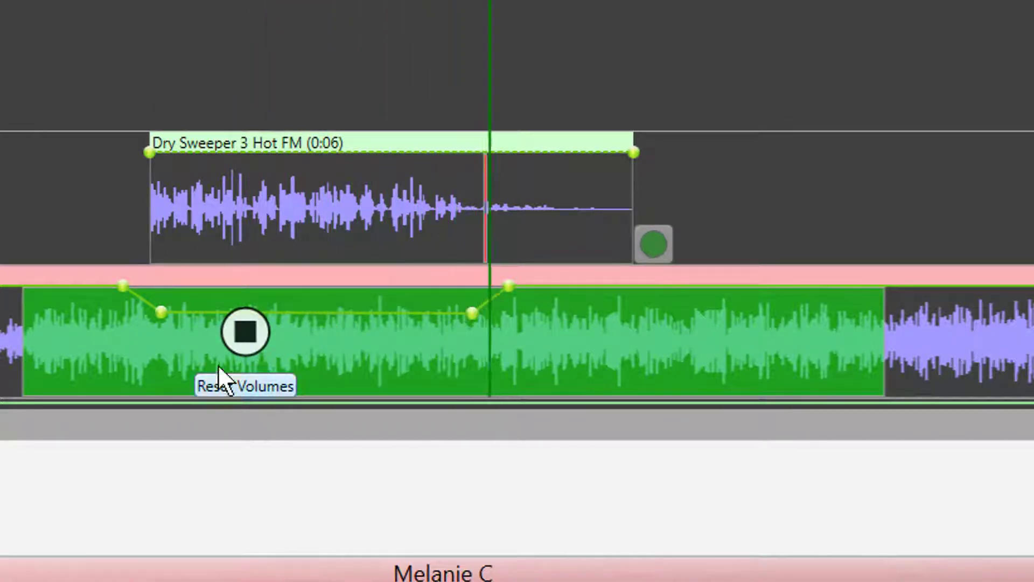
{"action": "left_click", "coordinate": [245, 331]}
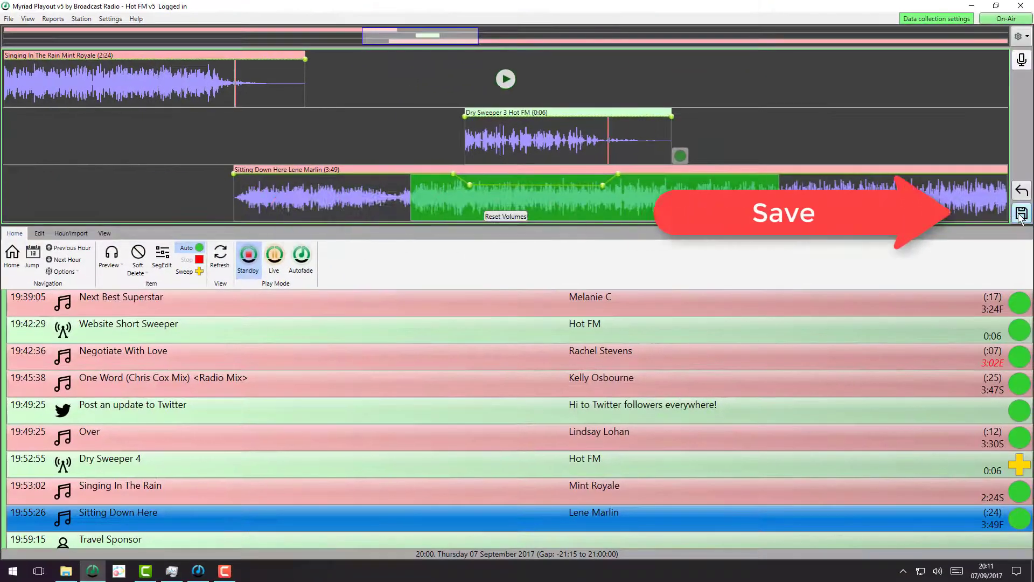
Step: Save the Dry Sweeper 3 segue and step down the log to Smooth into I Feel It Coming
{"action": "left_click", "coordinate": [1022, 214]}
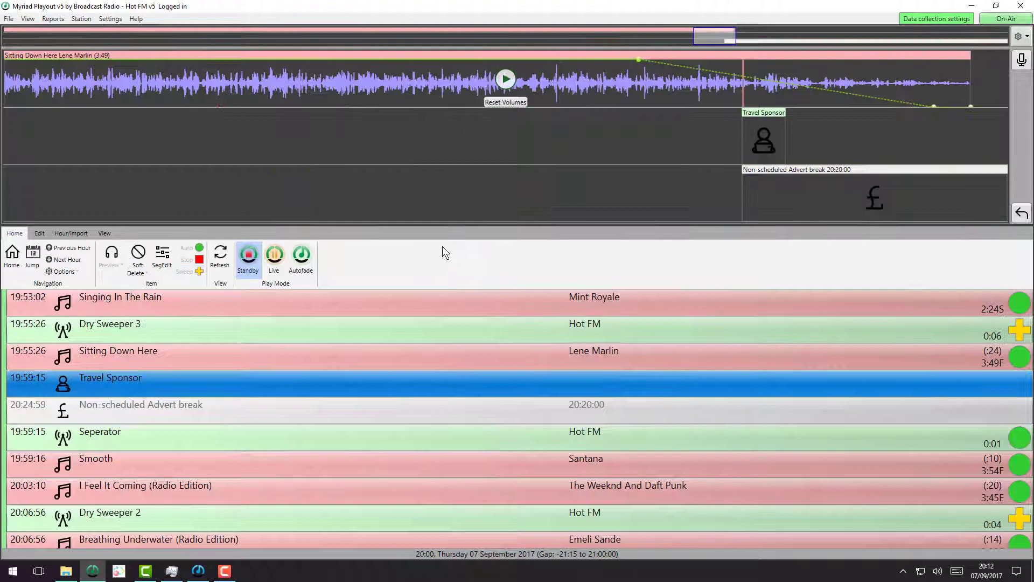
{"action": "key", "text": "Down"}
{"action": "key", "text": "Down"}
{"action": "key", "text": "Down"}
{"action": "key", "text": "Down"}
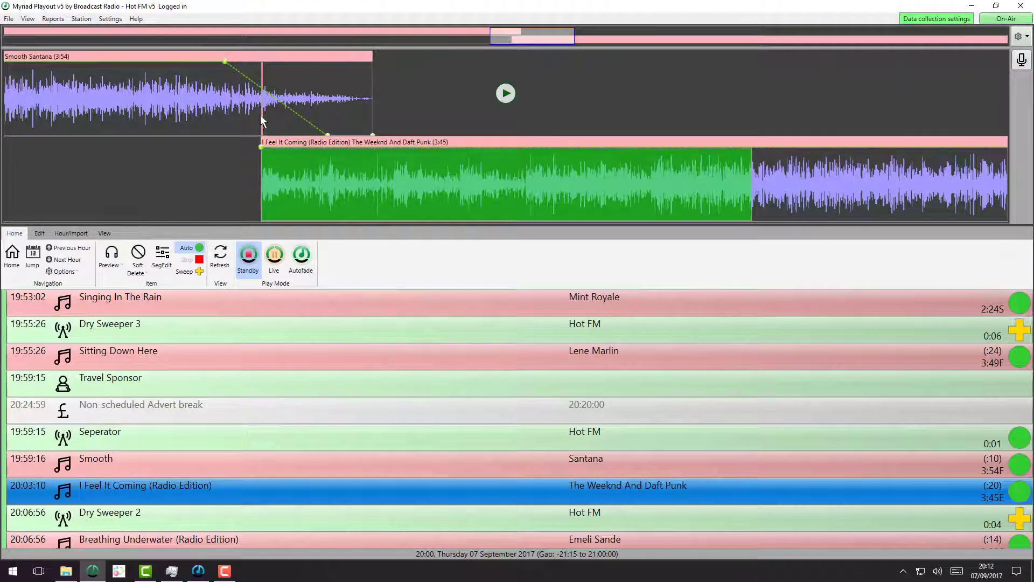
Step: Record a 0:16 voice link, starting I Feel It Coming underneath, and confirm saving it
{"action": "left_click", "coordinate": [1021, 60]}
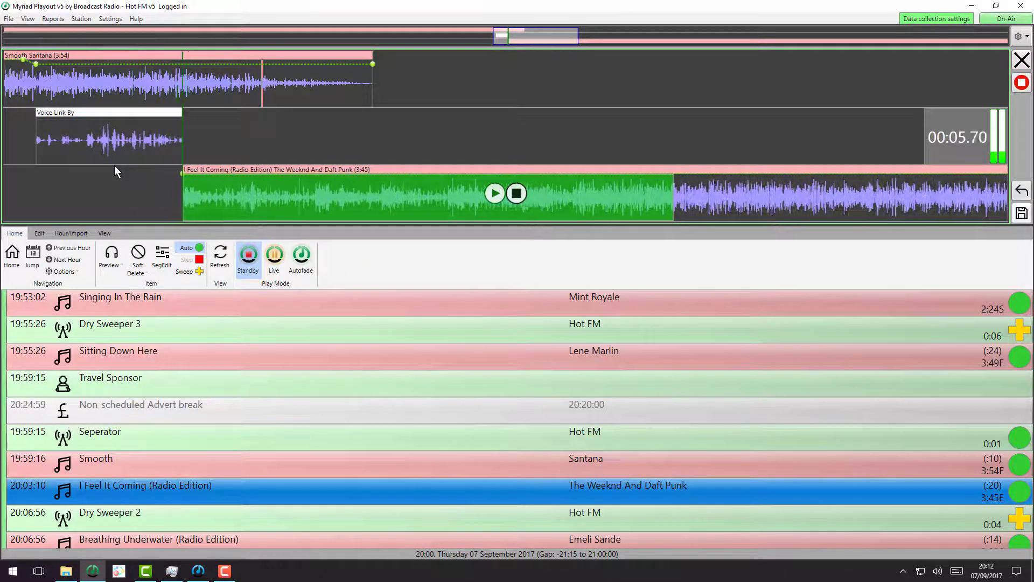
{"action": "left_click", "coordinate": [495, 194]}
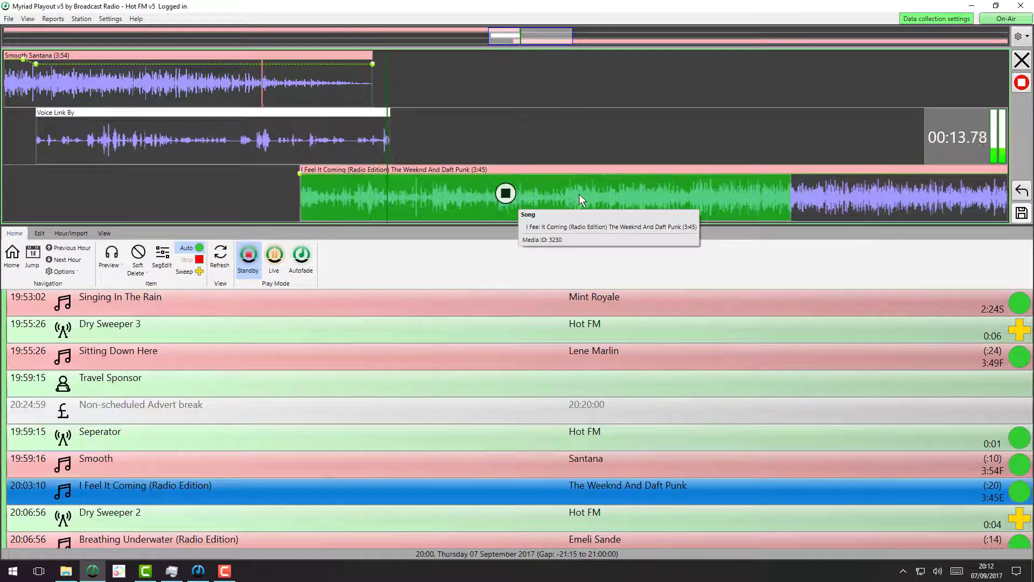
{"action": "left_click", "coordinate": [507, 195]}
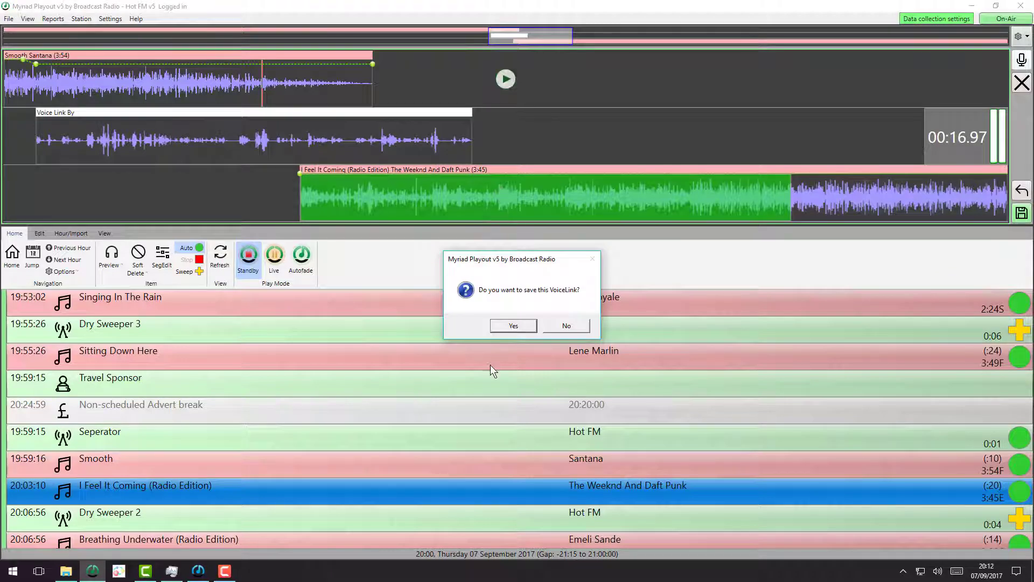
{"action": "left_click", "coordinate": [509, 328]}
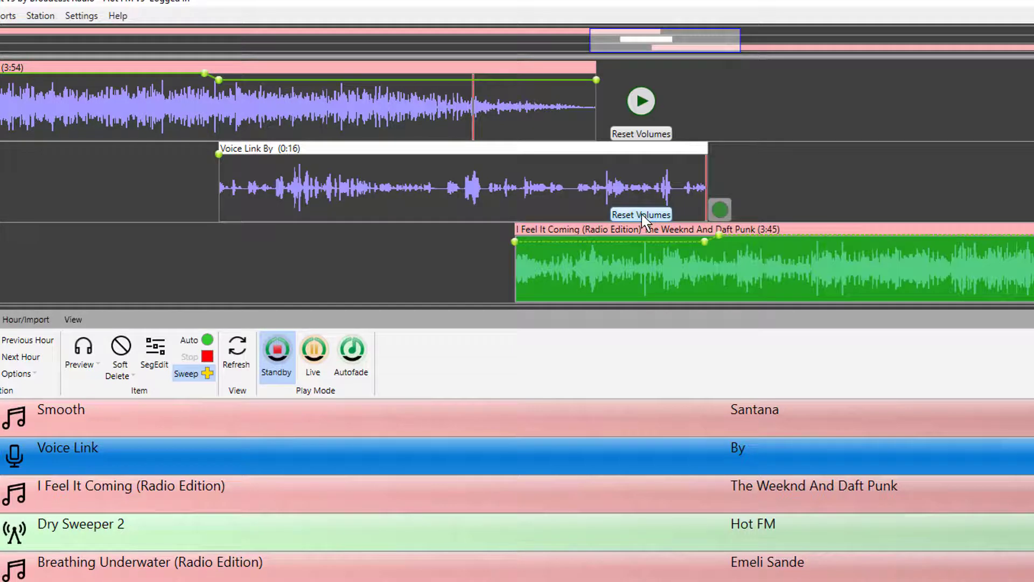
Step: Try ducking I Feel It Coming under the voice, then reset it to full volume
{"action": "left_click_drag", "start_coordinate": [705, 241], "coordinate": [717, 259]}
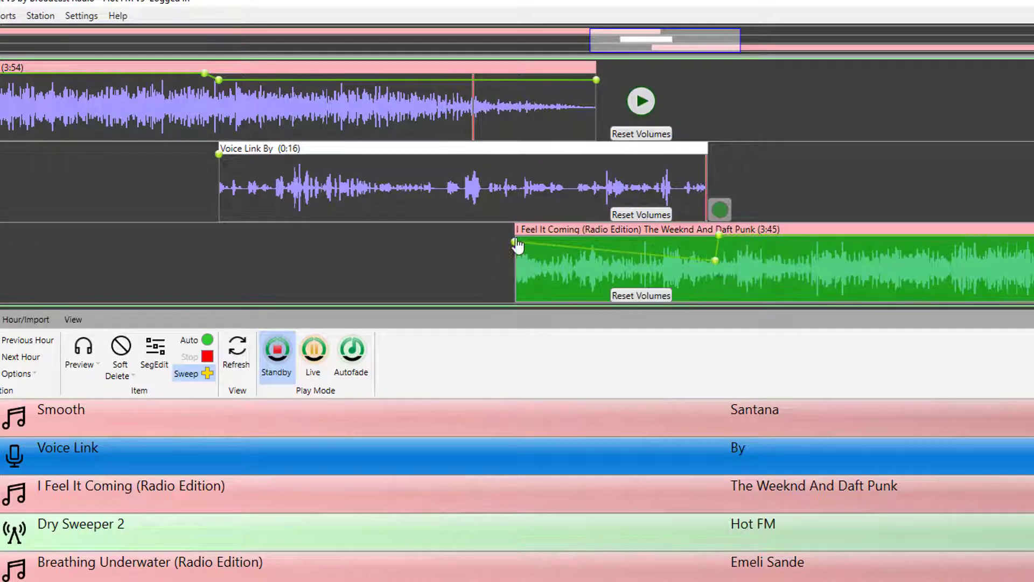
{"action": "left_click_drag", "start_coordinate": [515, 242], "coordinate": [526, 272]}
{"action": "left_click", "coordinate": [640, 294]}
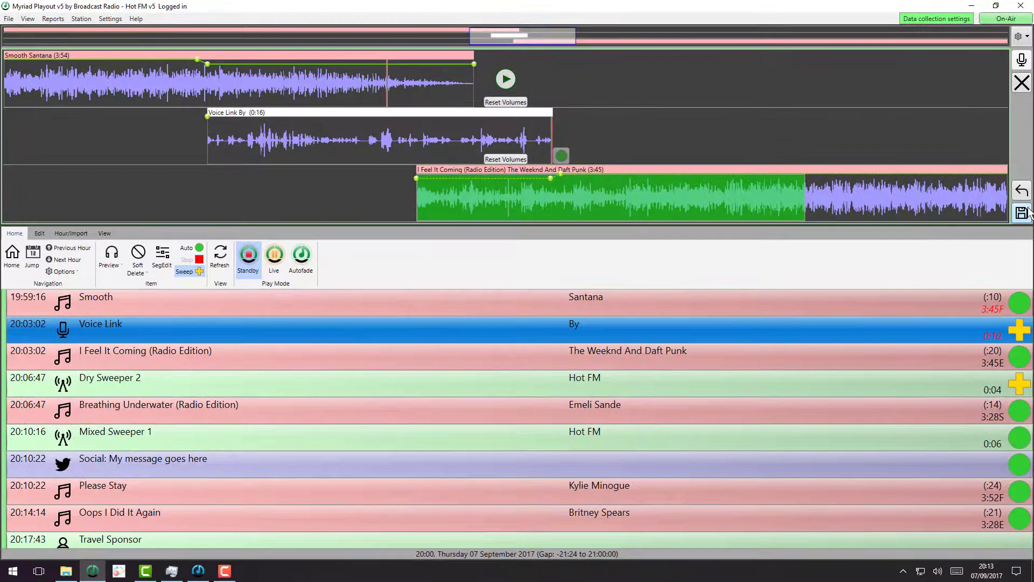
Step: Save the voice-link segue and step down to the Please Stay into Oops I Did It Again segue
{"action": "left_click", "coordinate": [1022, 213]}
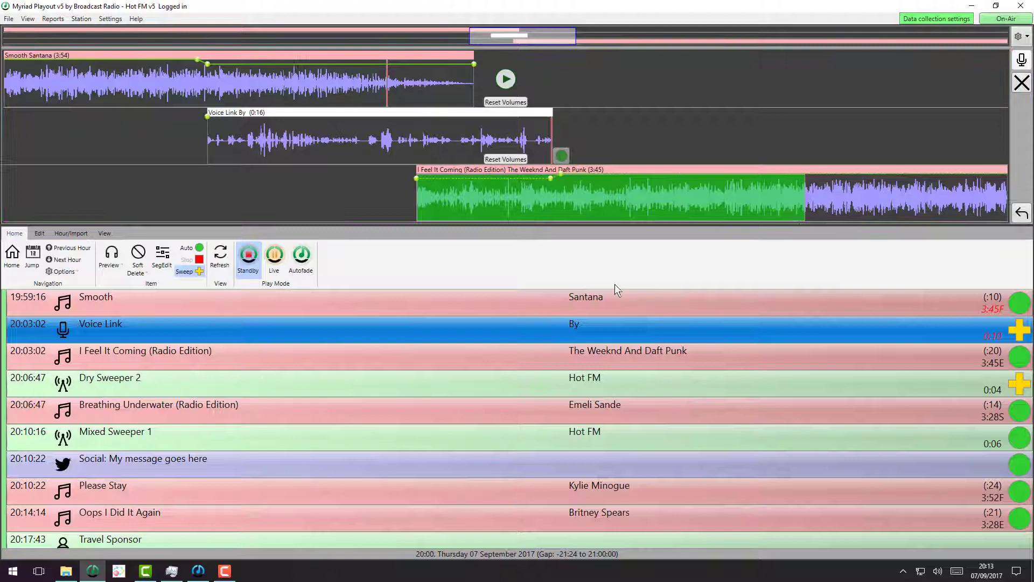
{"action": "key", "text": "Down"}
{"action": "key", "text": "Down"}
{"action": "key", "text": "Down"}
{"action": "key", "text": "Down"}
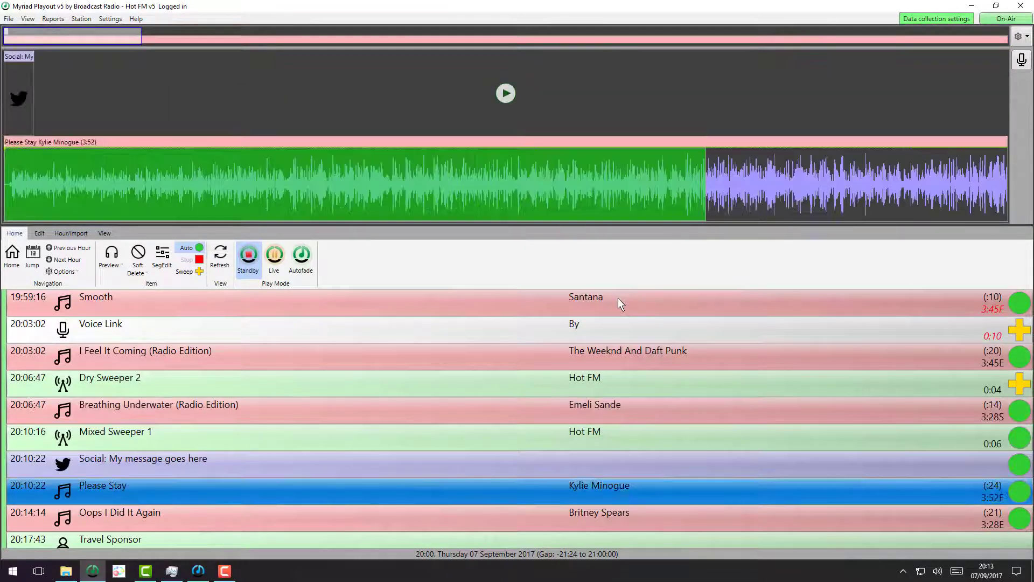
{"action": "key", "text": "Down"}
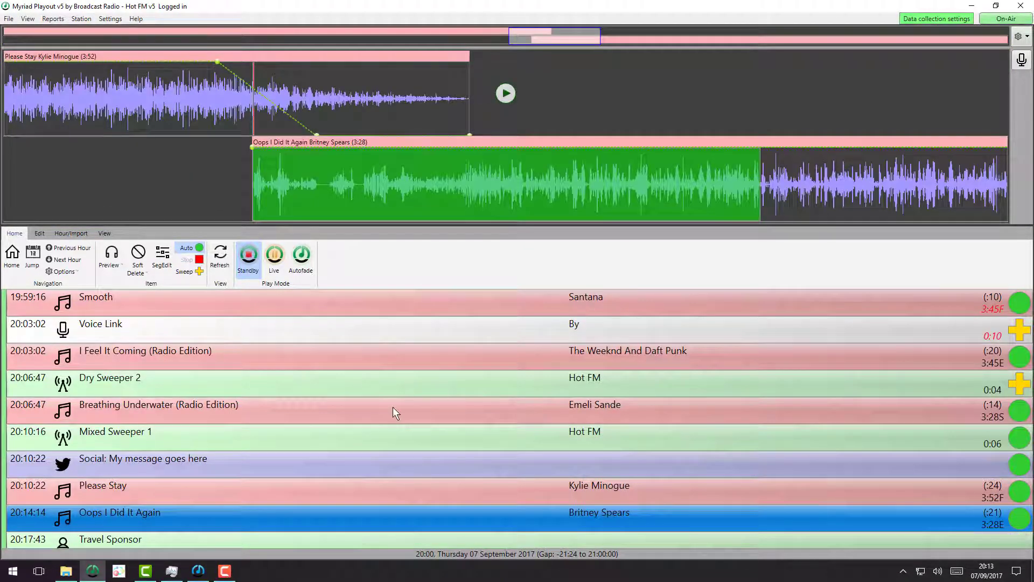